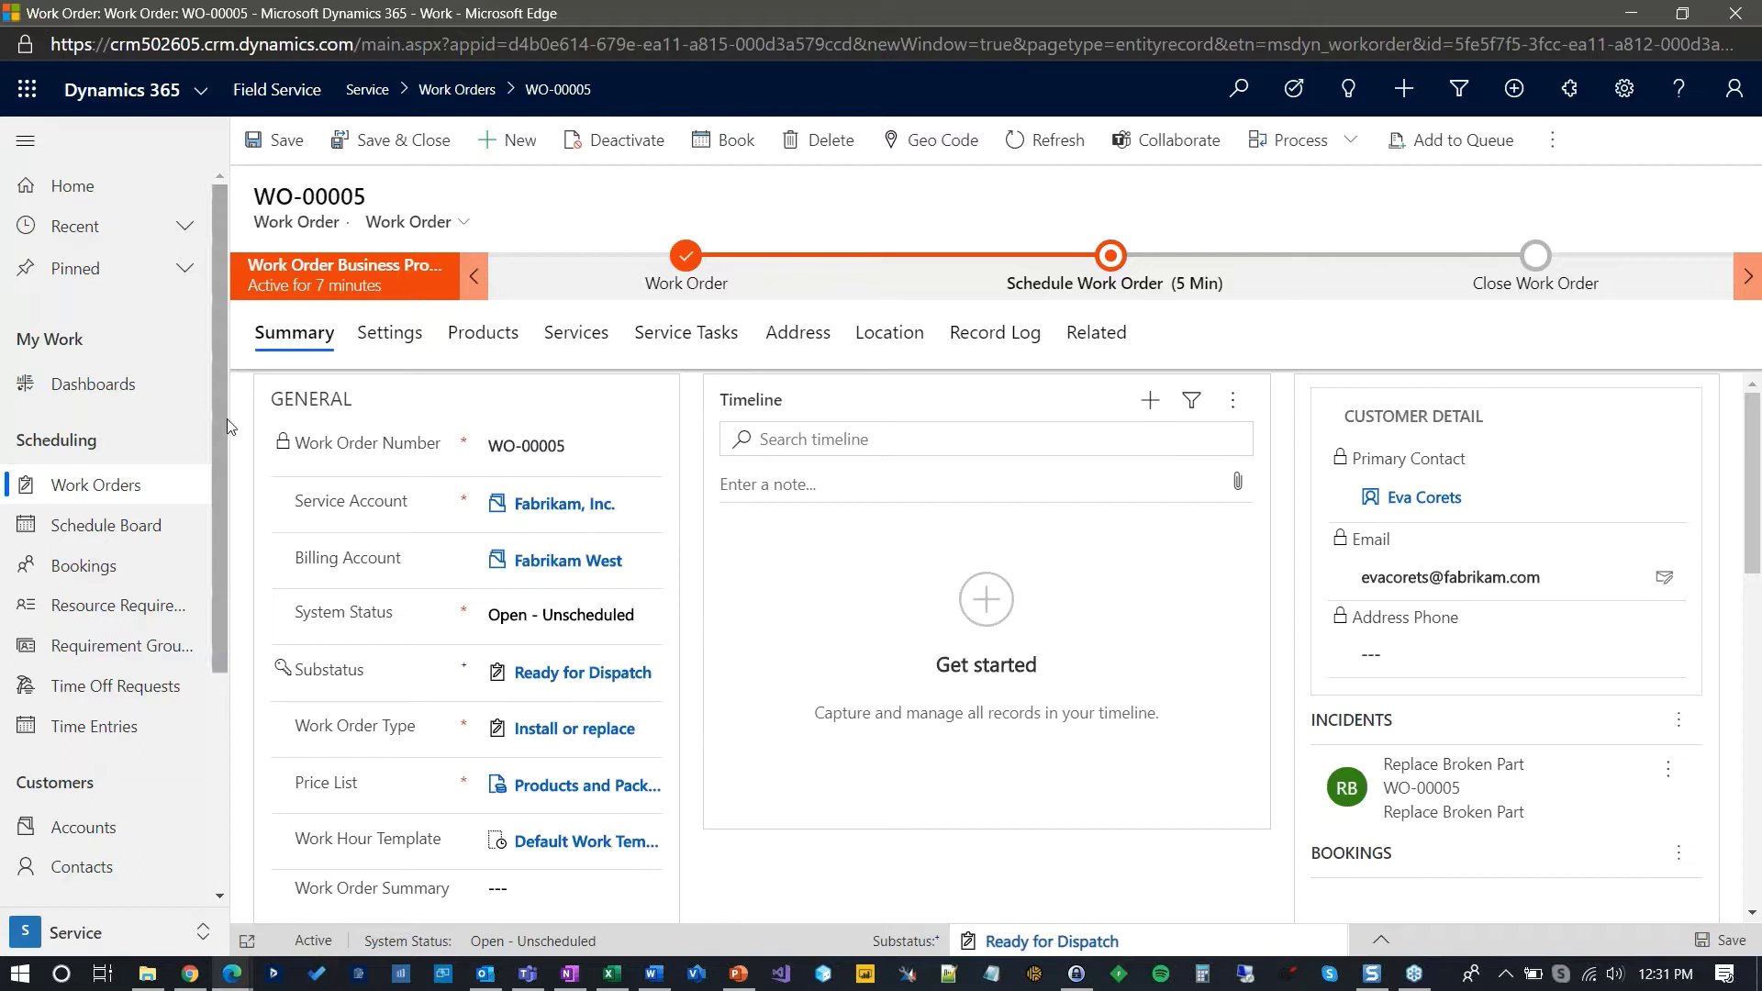
pyautogui.moveTo(226, 426); pyautogui.dragTo(222, 642)
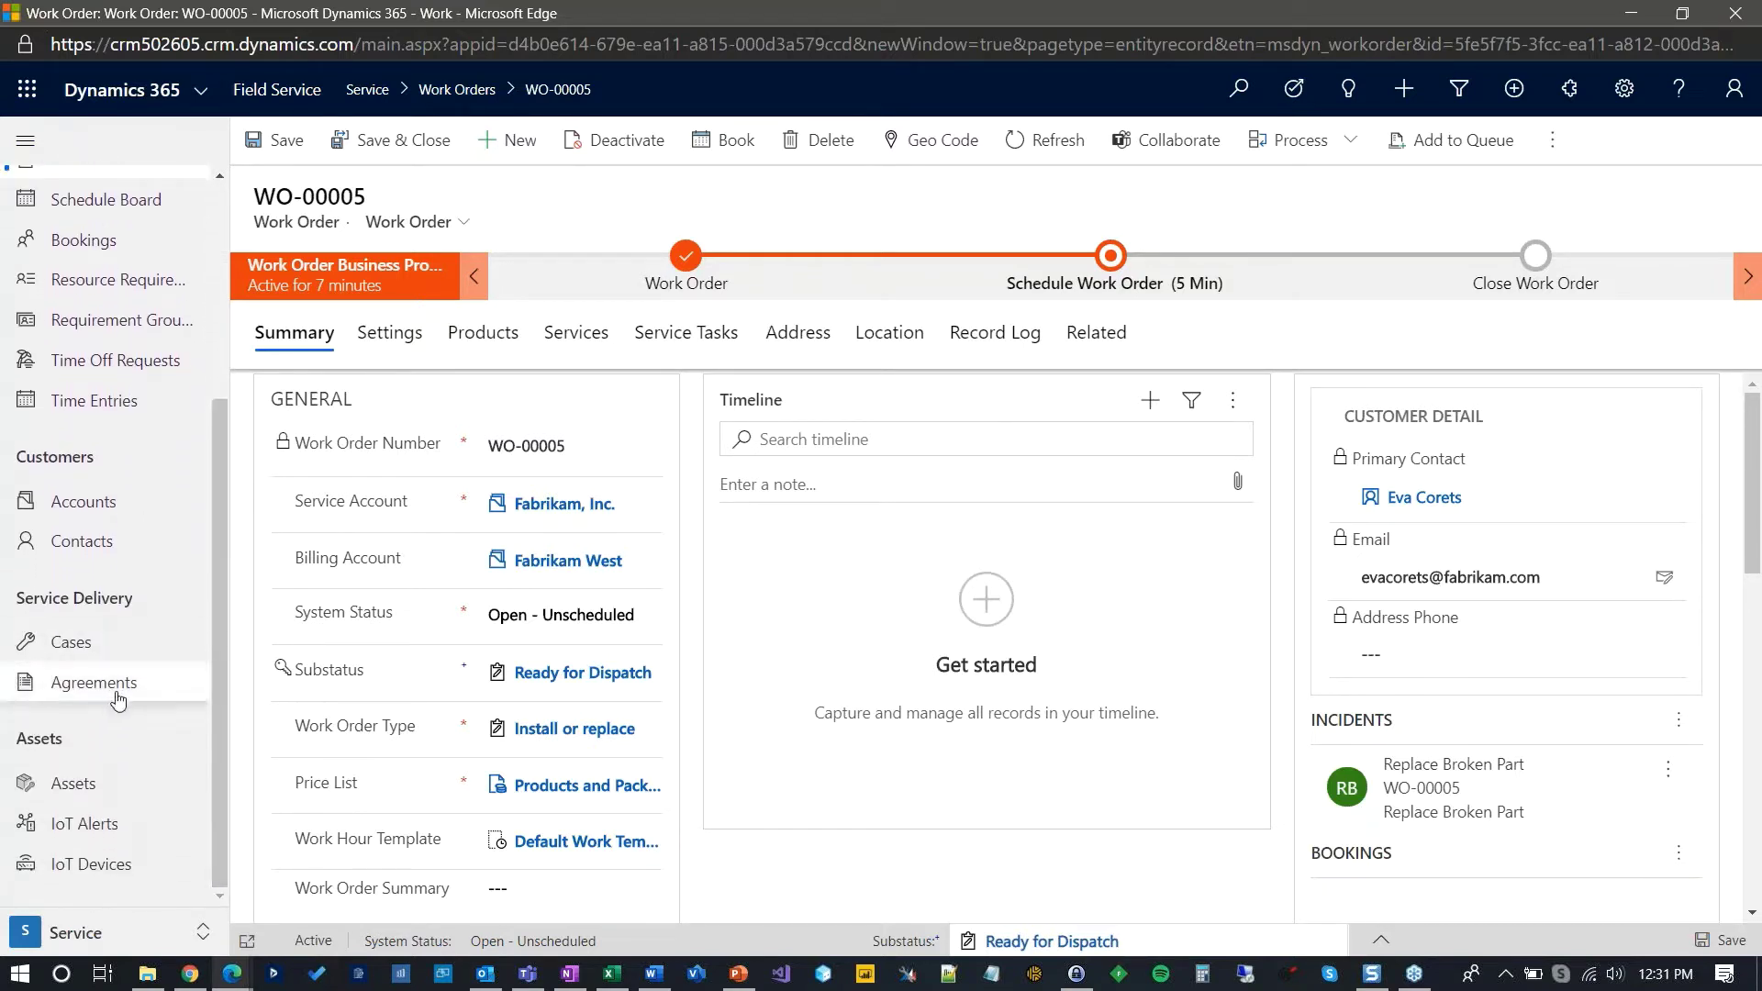
# - Open agreement AGR-00001 for Fabrikam, Inc. from the Active Agreements list
pyautogui.click(110, 695)
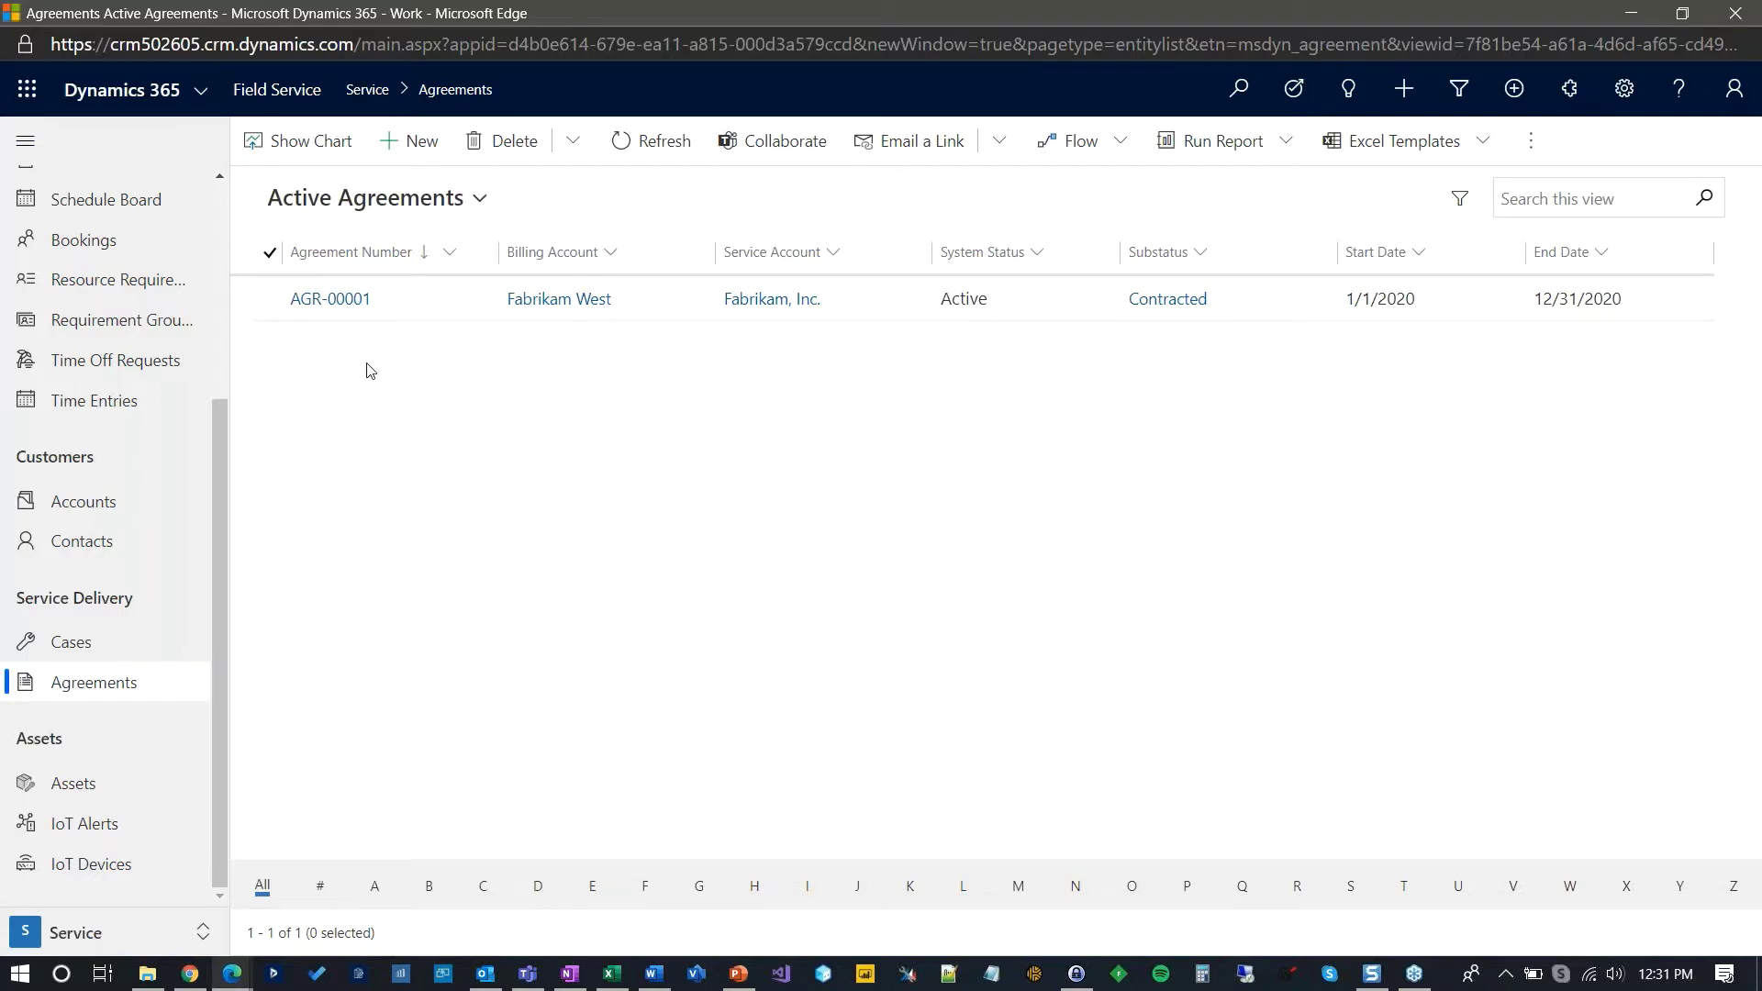
pyautogui.click(331, 299)
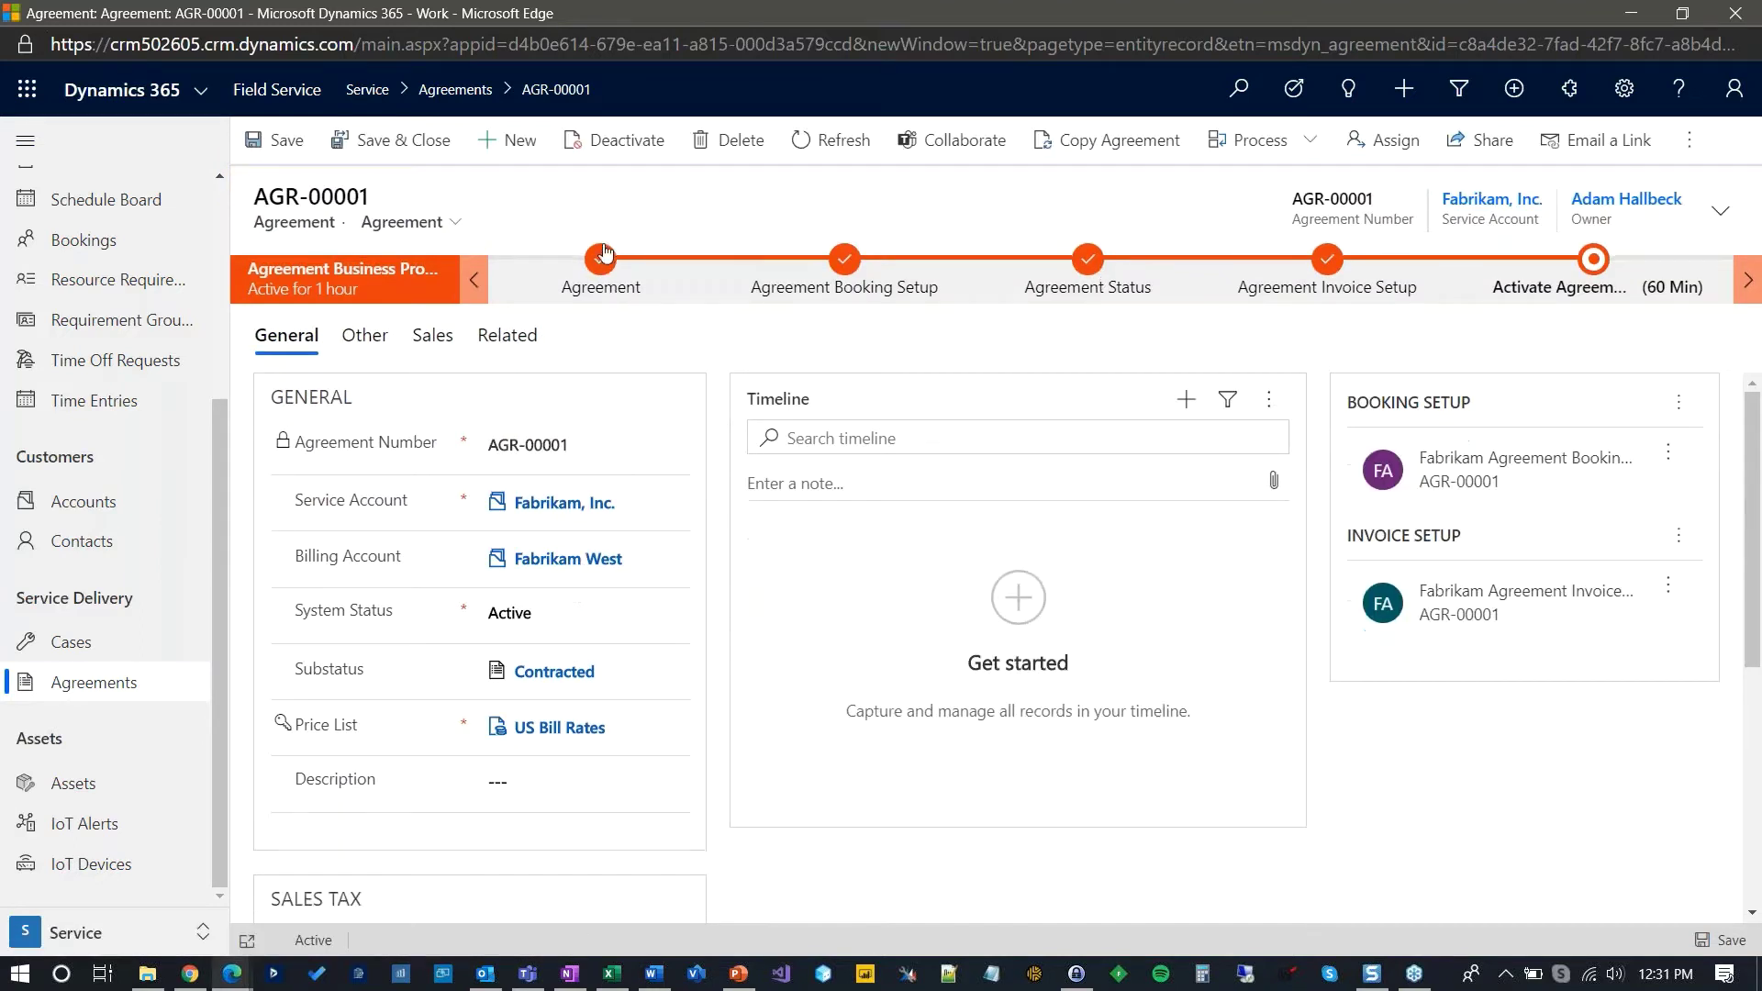
# - Review the completed Agreement stage details, then open the Fabrikam Agreement Booking Setup record
pyautogui.click(602, 262)
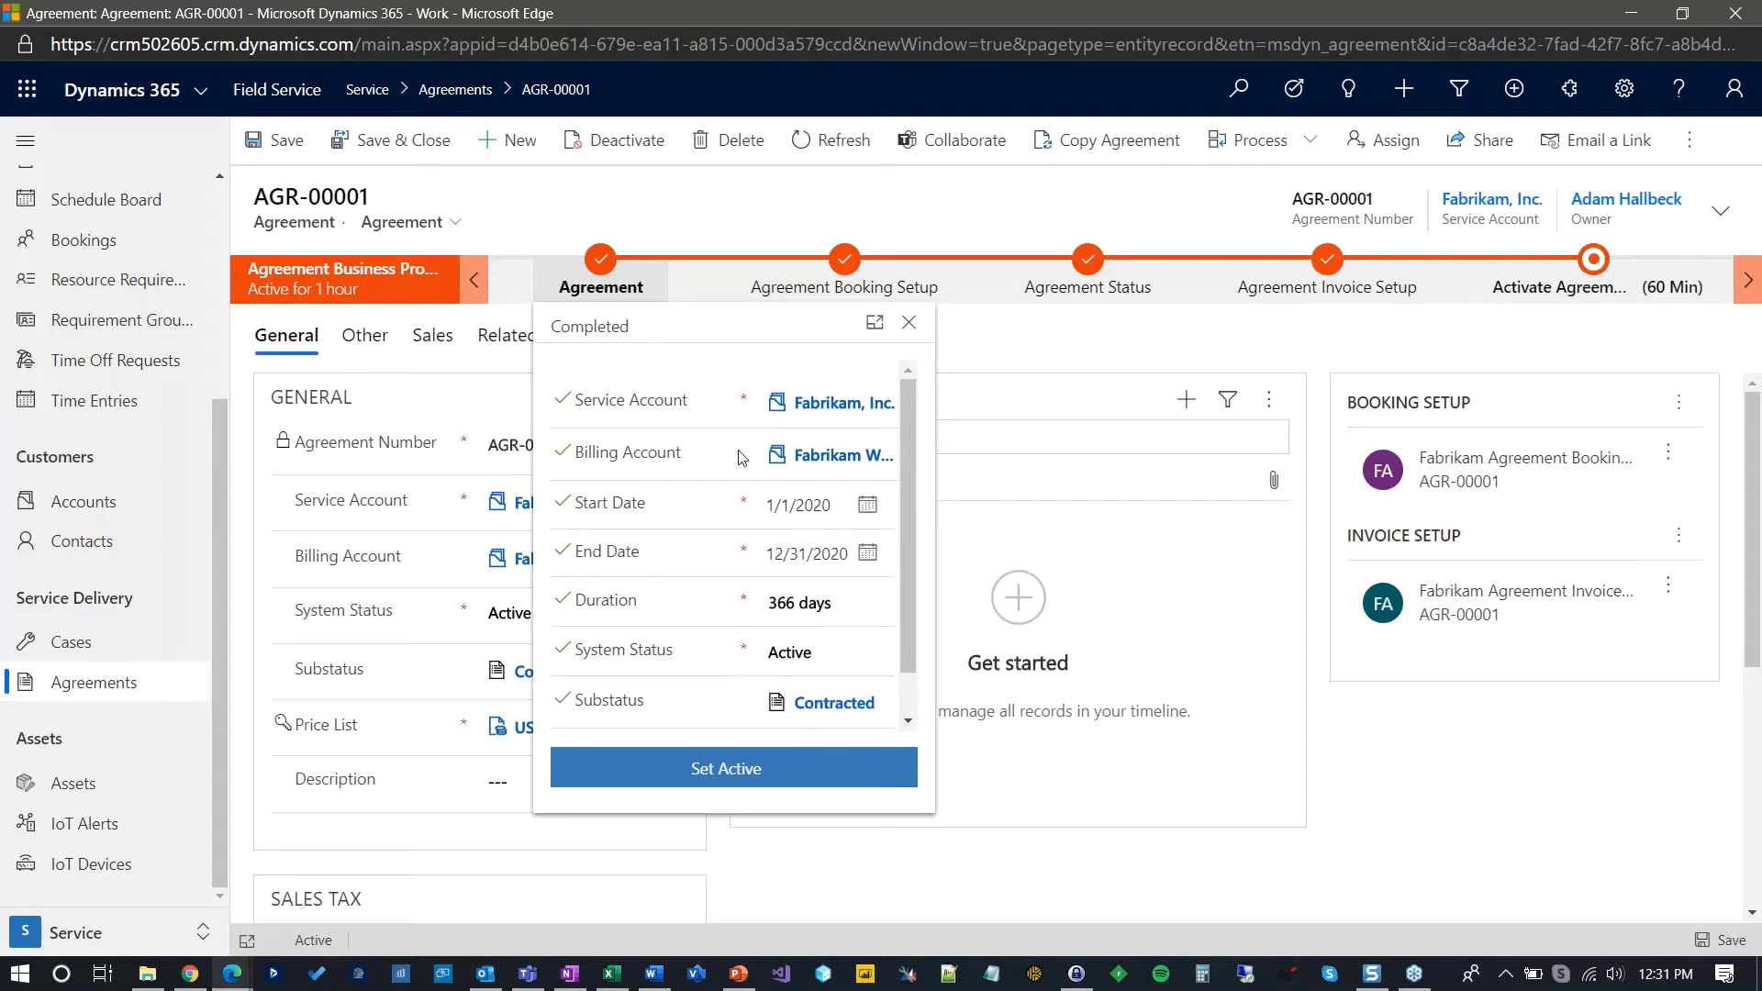
pyautogui.click(1032, 341)
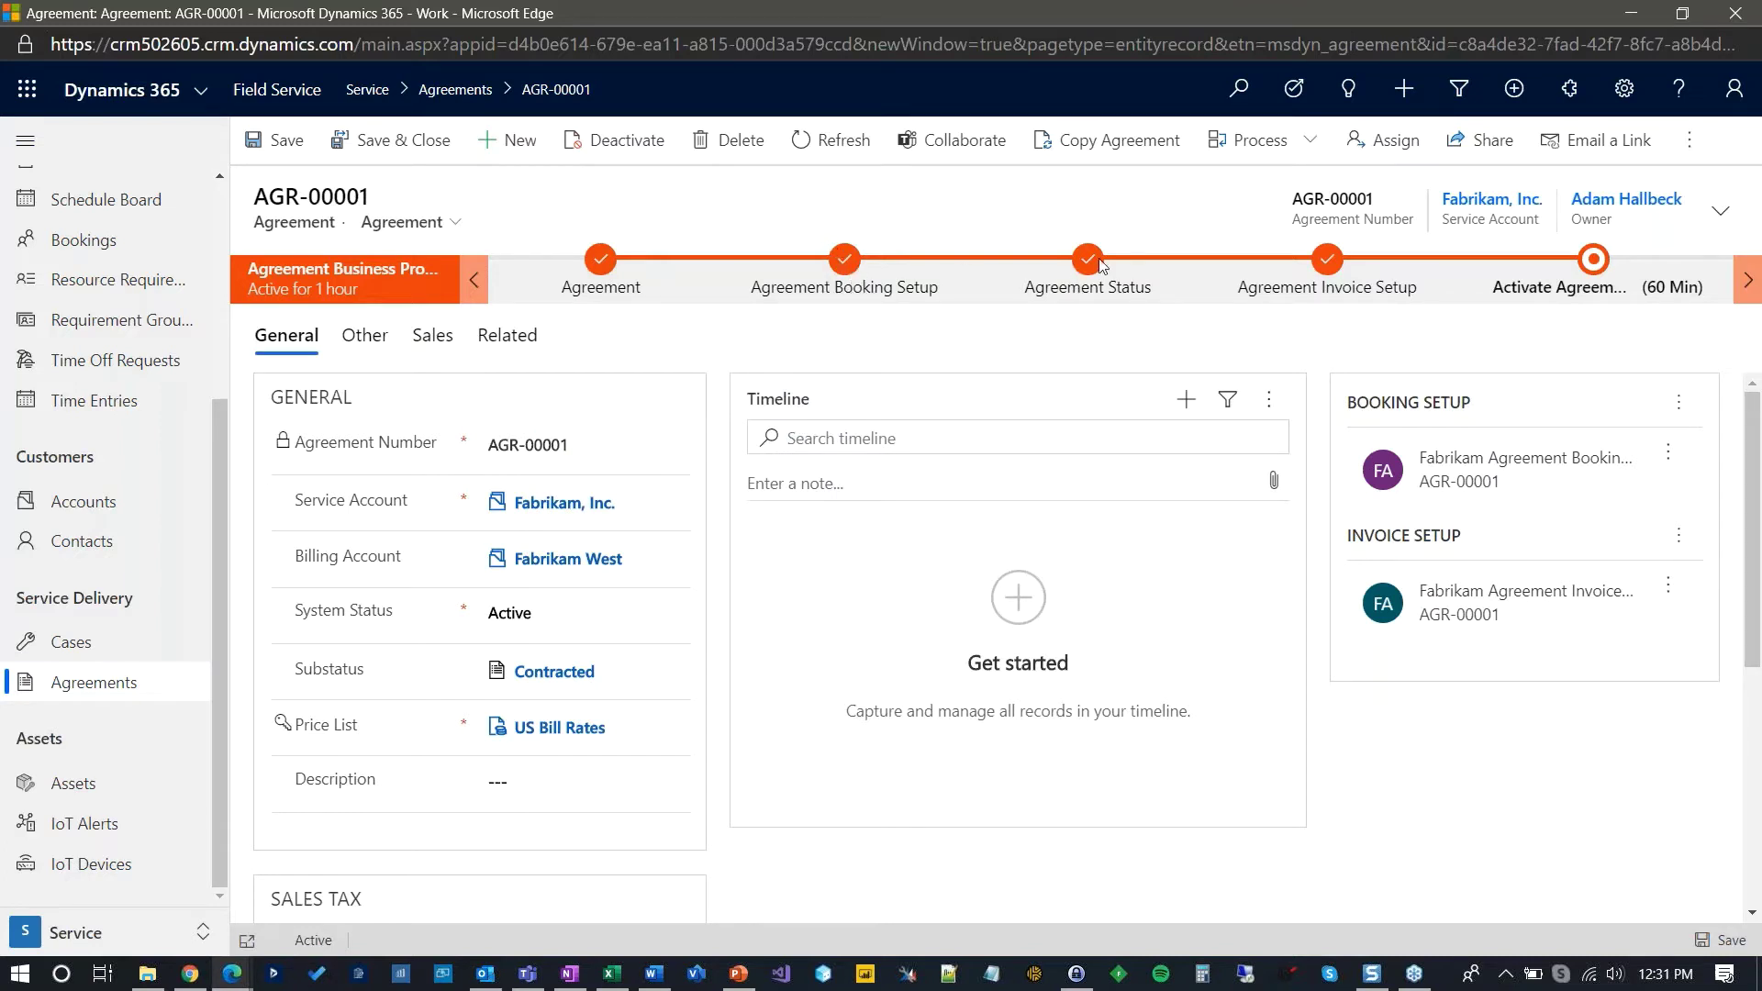
pyautogui.click(849, 265)
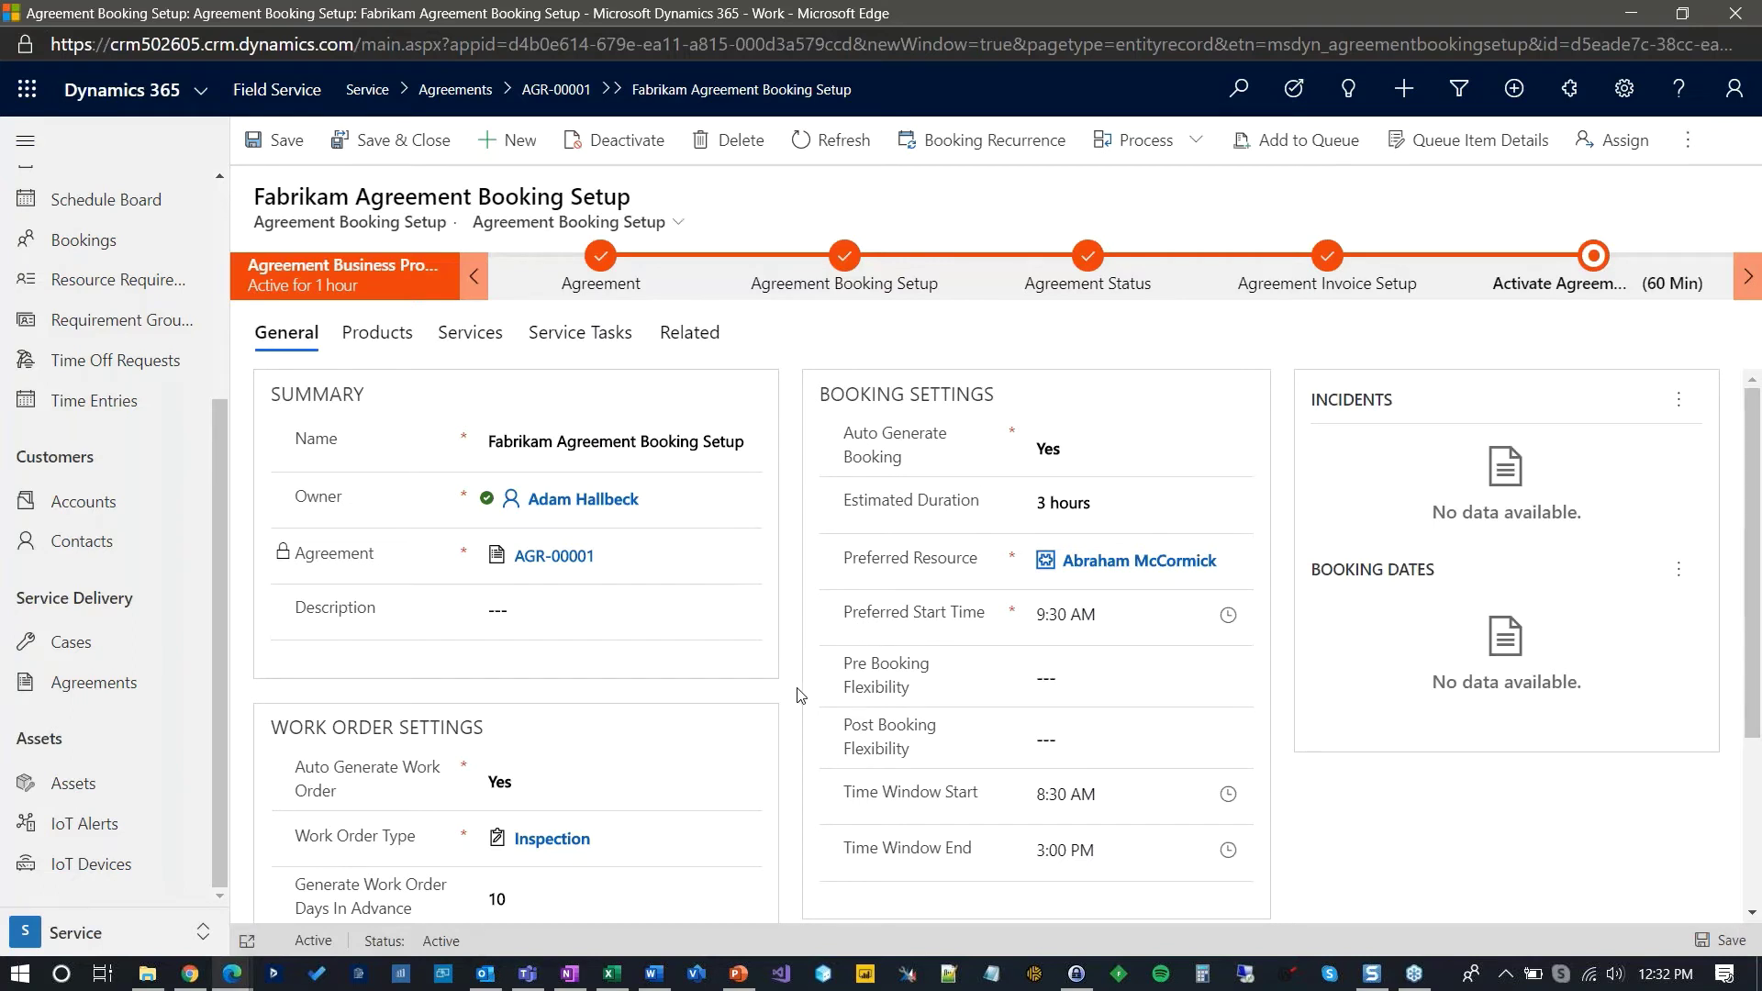
pyautogui.scroll(-3, 789, 697)
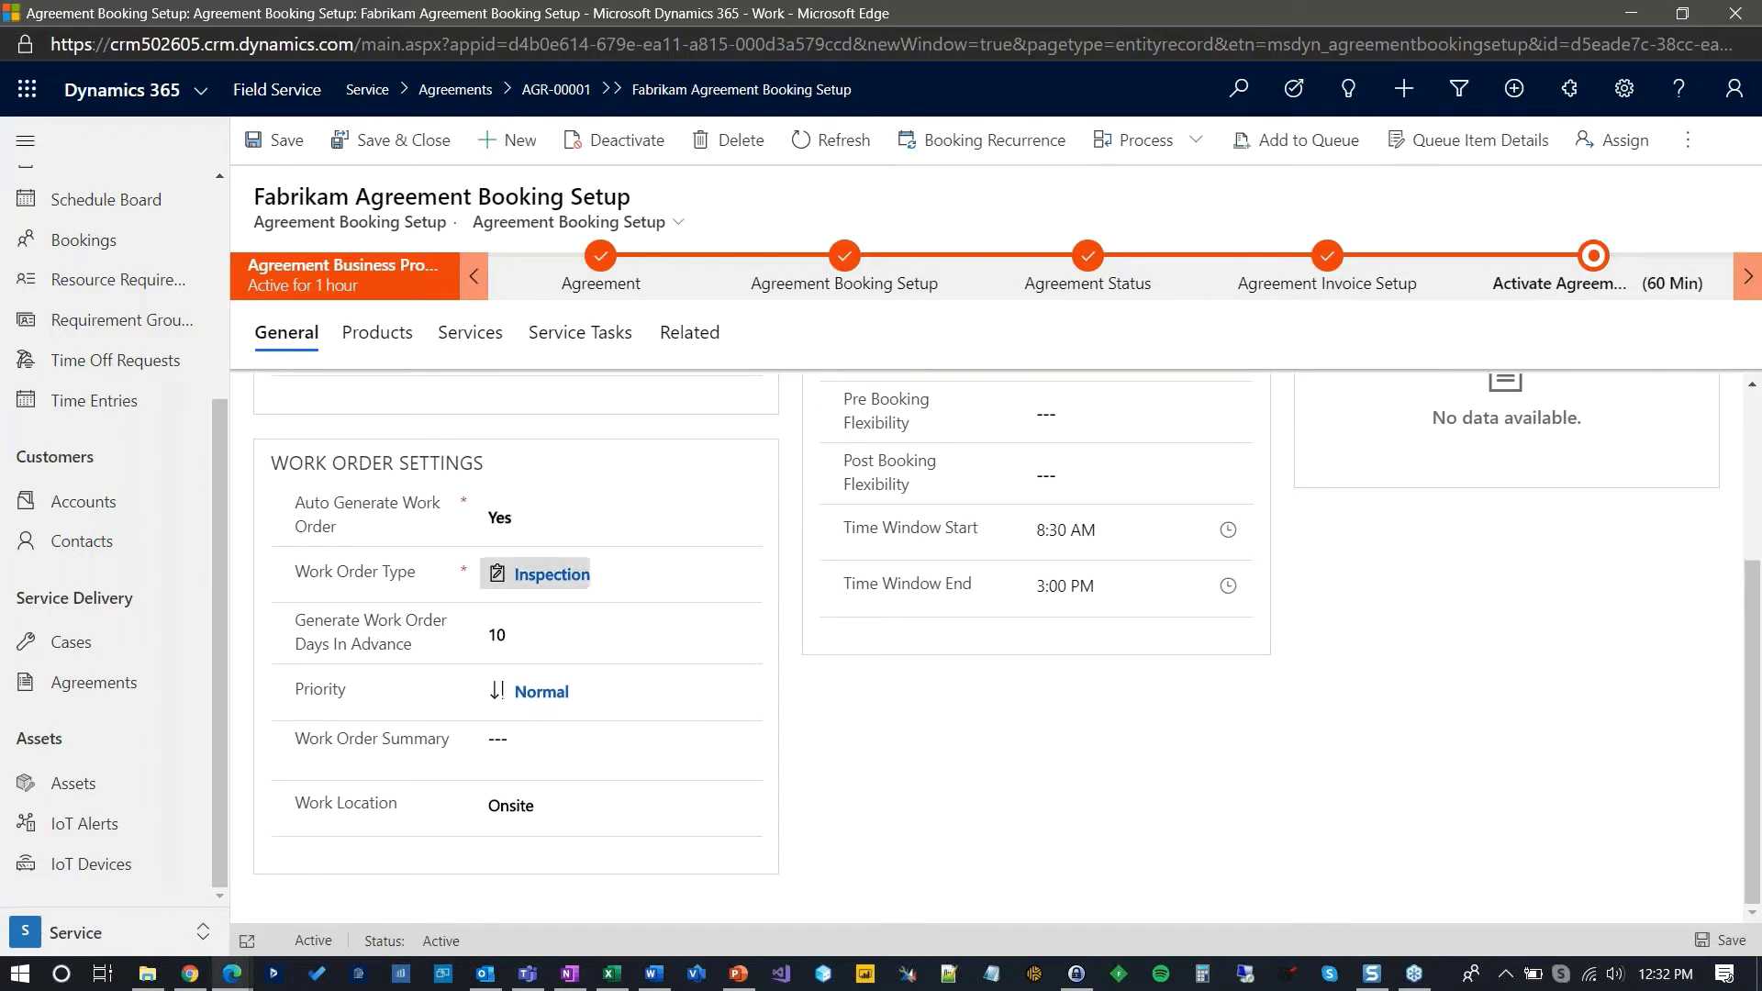
pyautogui.moveTo(293, 622); pyautogui.dragTo(412, 649)
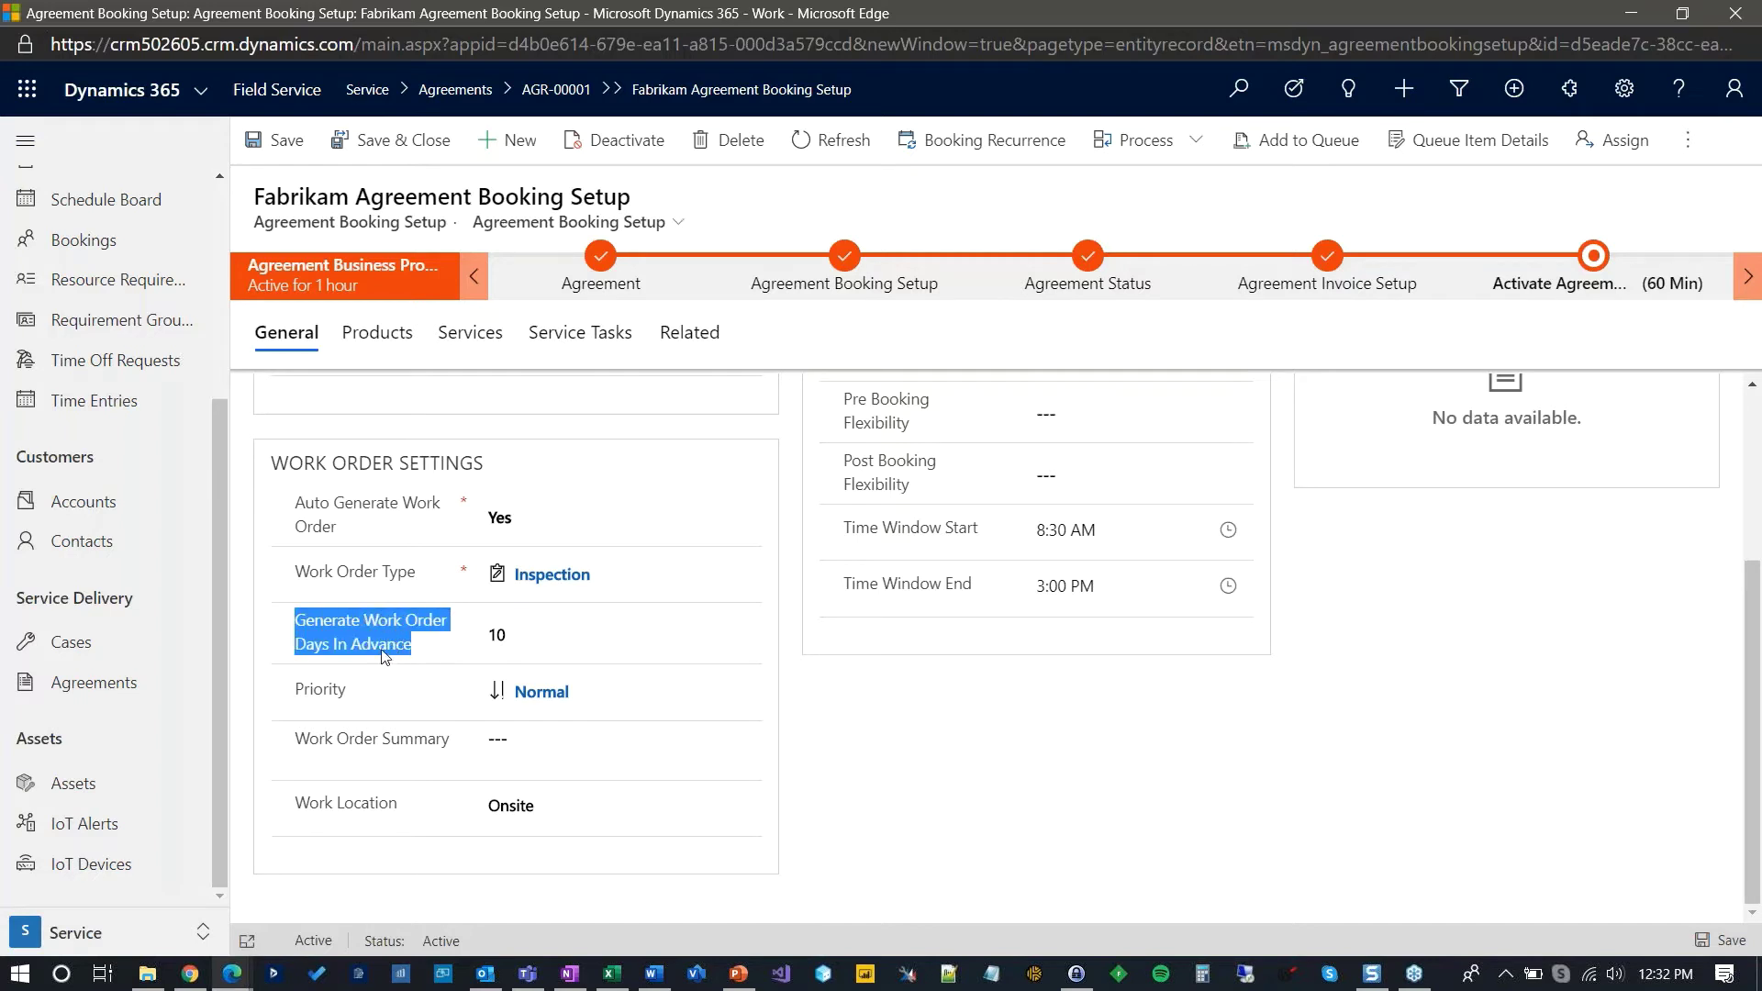
pyautogui.click(384, 648)
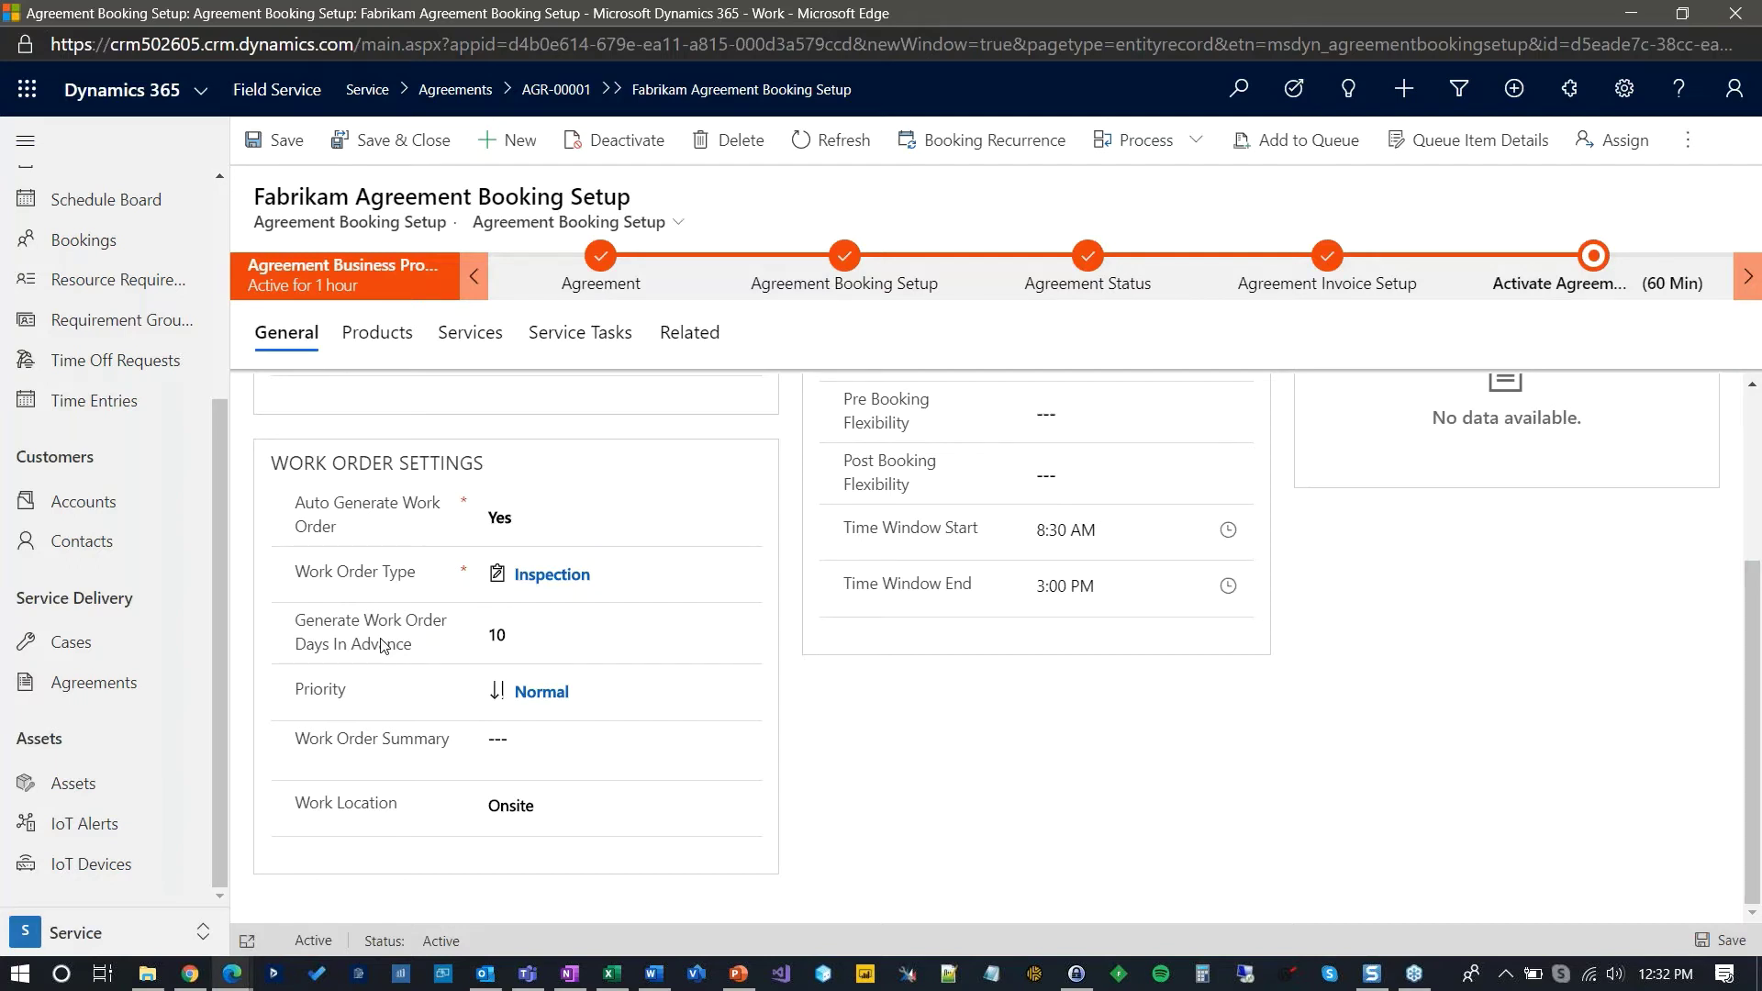
pyautogui.click(539, 644)
pyautogui.doubleClick(541, 643)
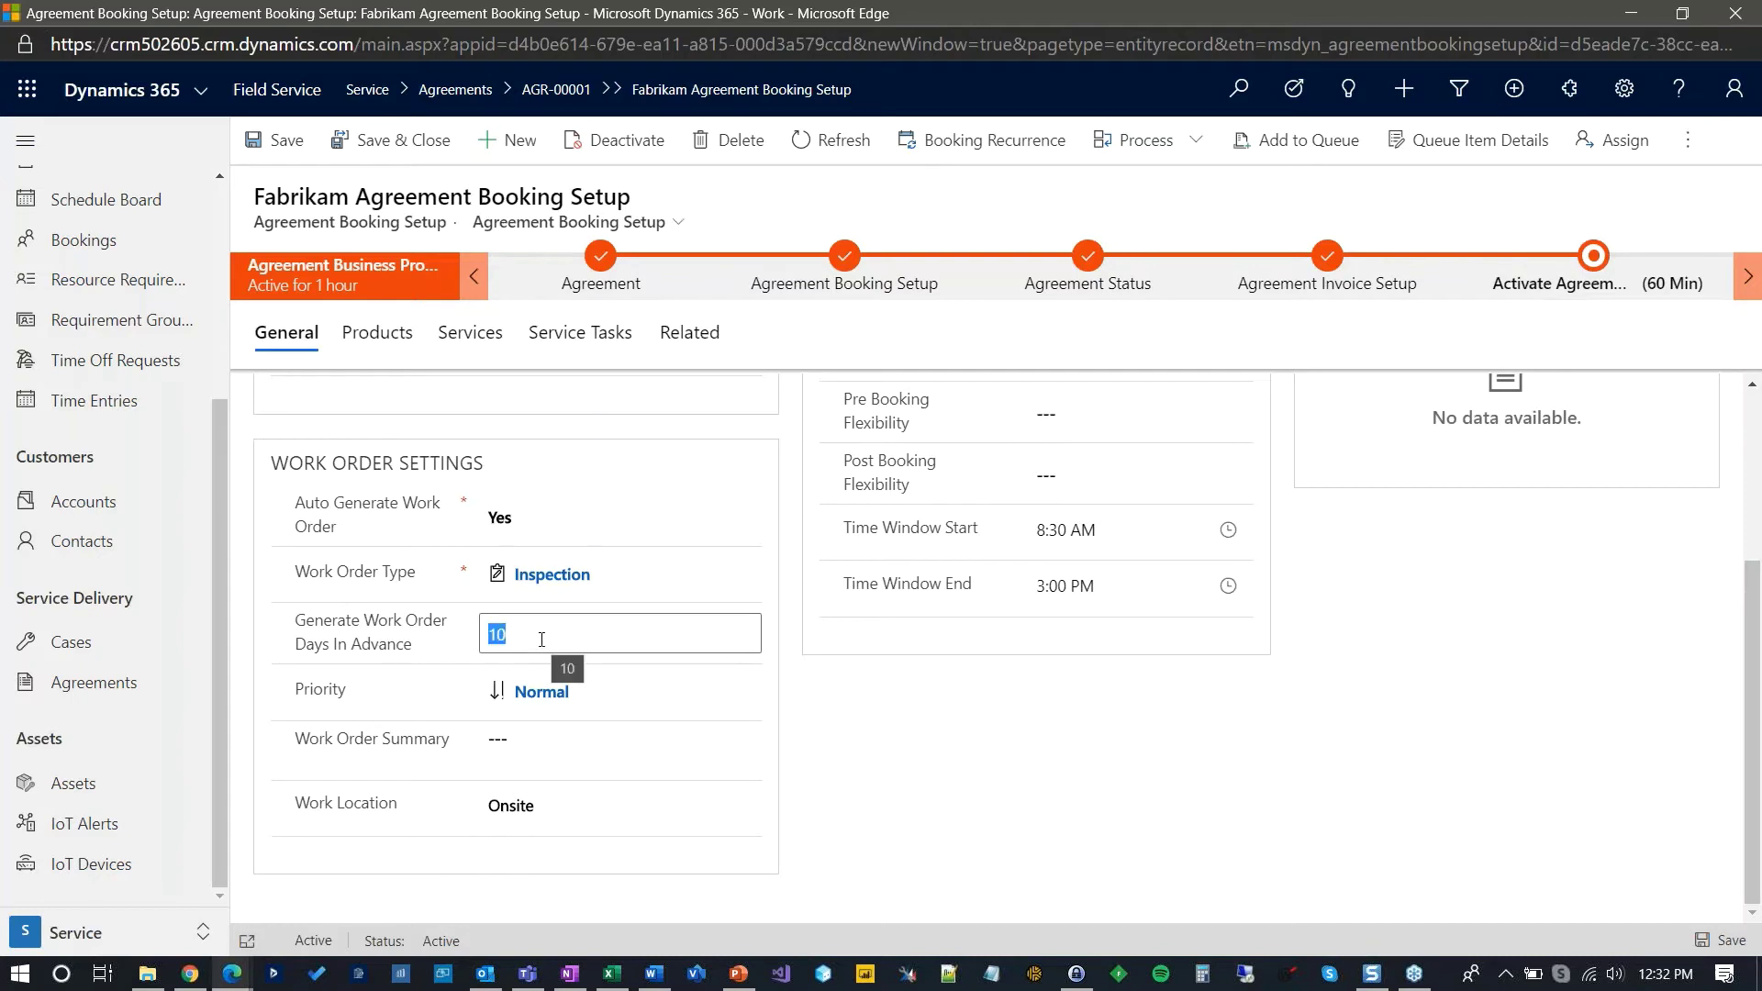
pyautogui.click(542, 640)
pyautogui.doubleClick(523, 631)
pyautogui.click(537, 634)
pyautogui.click(781, 800)
pyautogui.scroll(2, 780, 800)
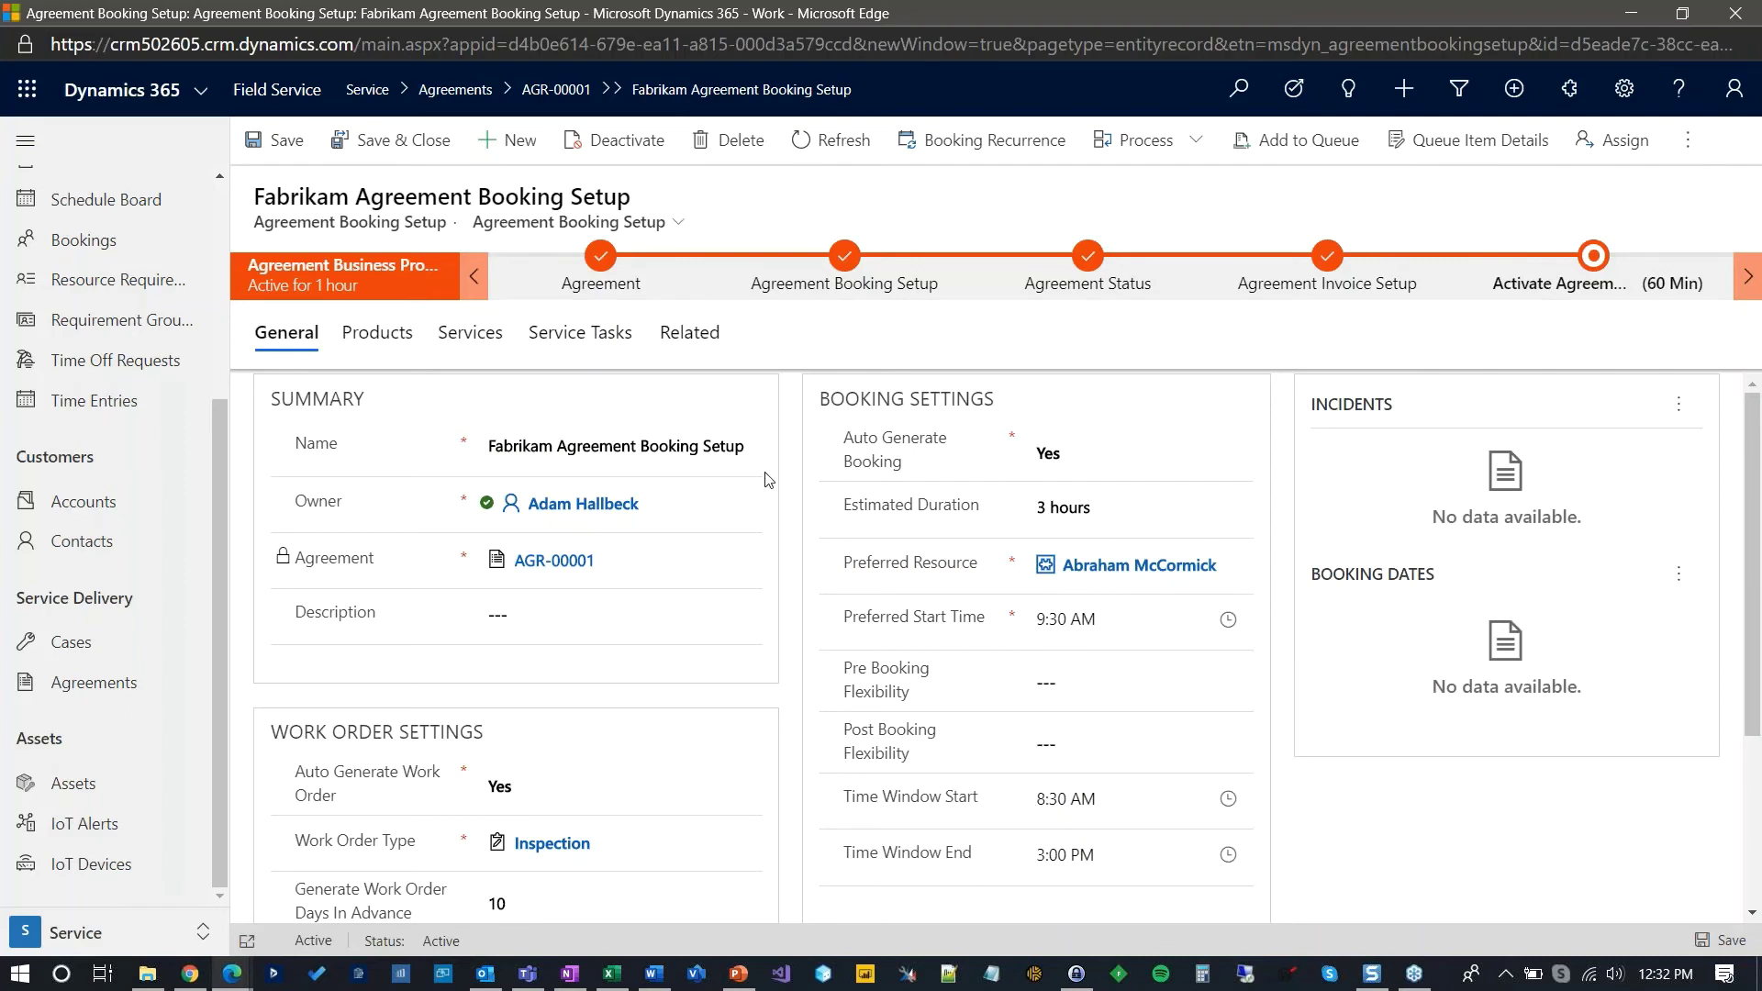
# - Return to agreement AGR-00001's Agreement stage details from the booking setup
pyautogui.click(602, 257)
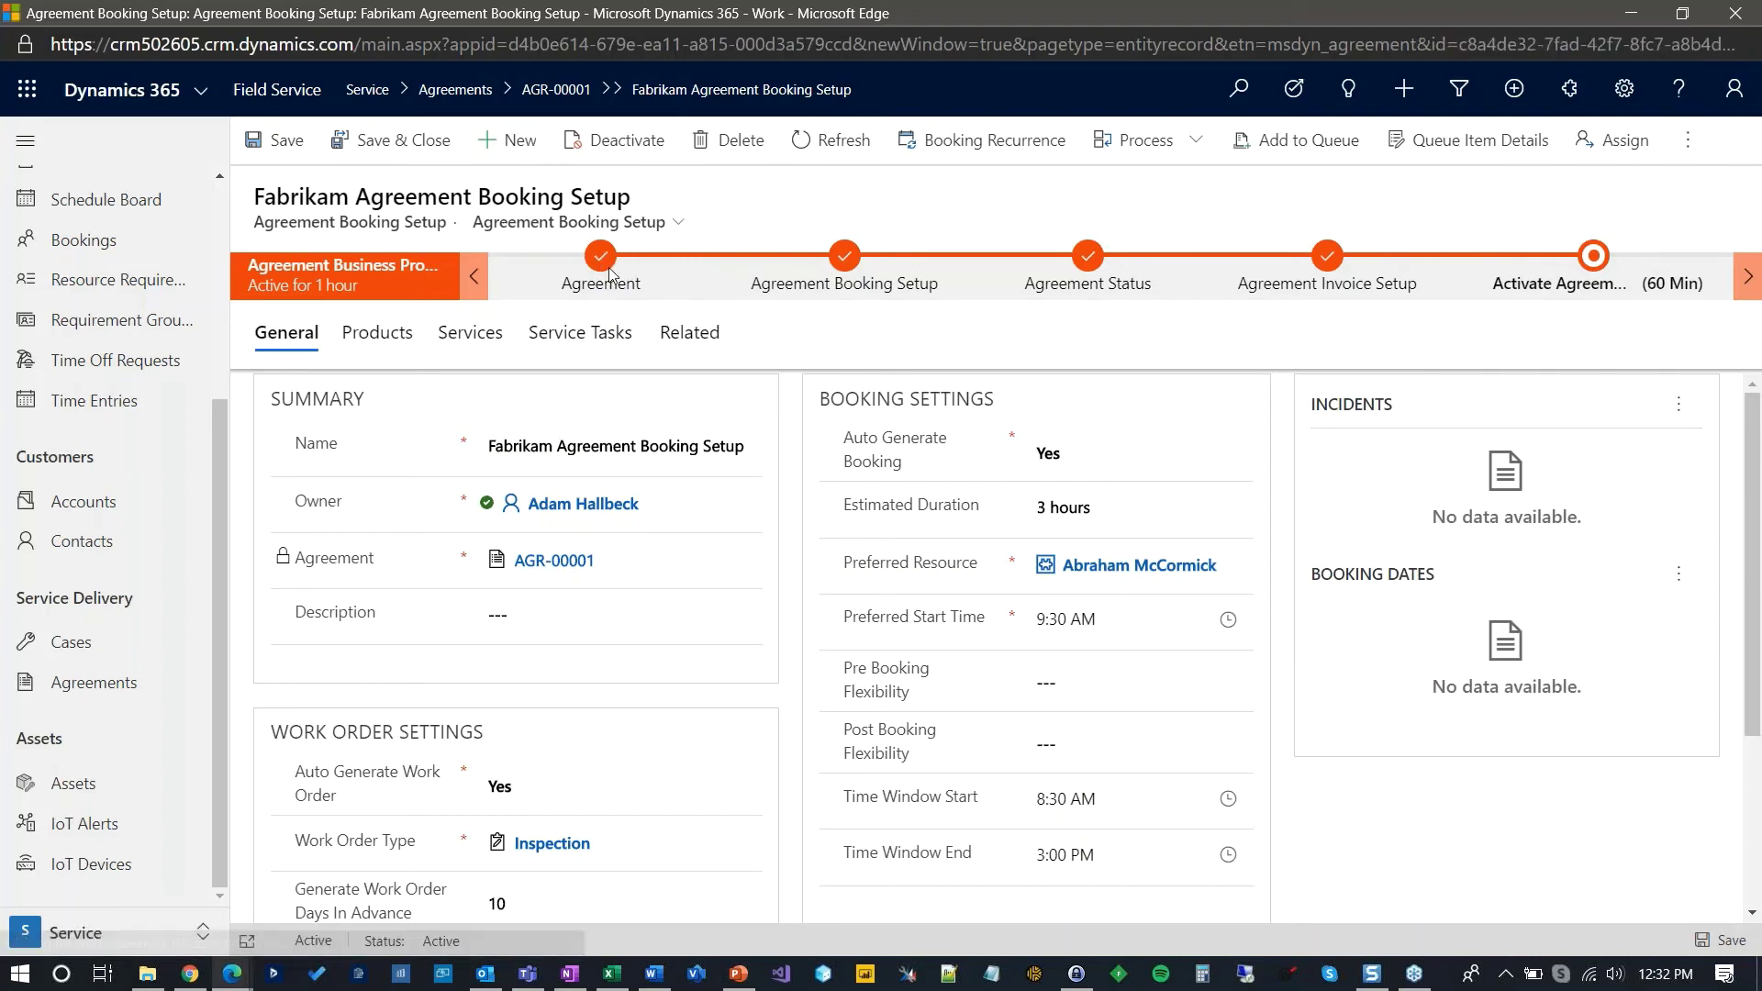